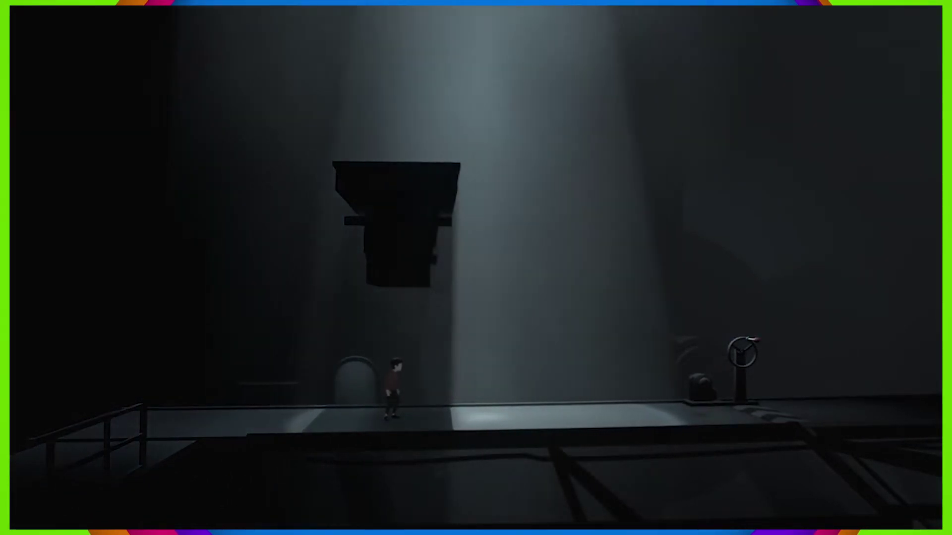
key("Right")
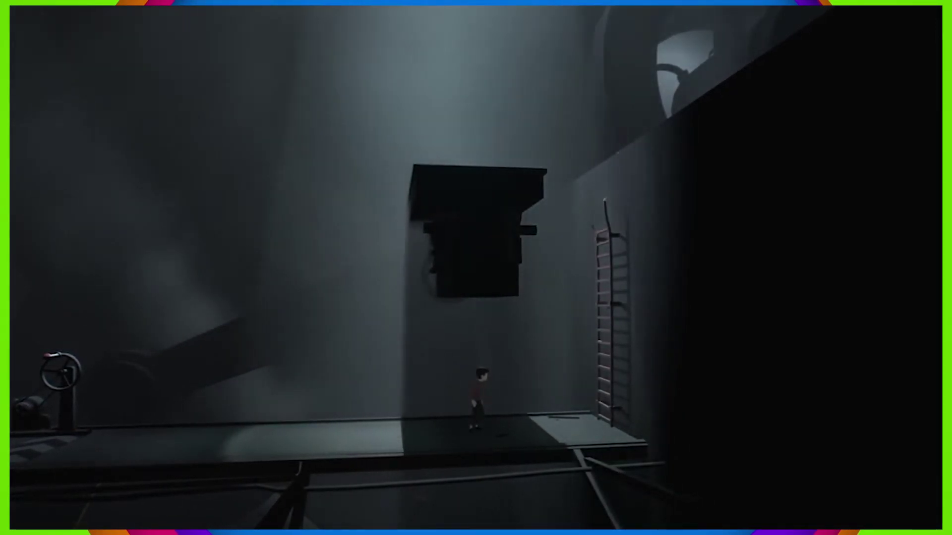
key("Left")
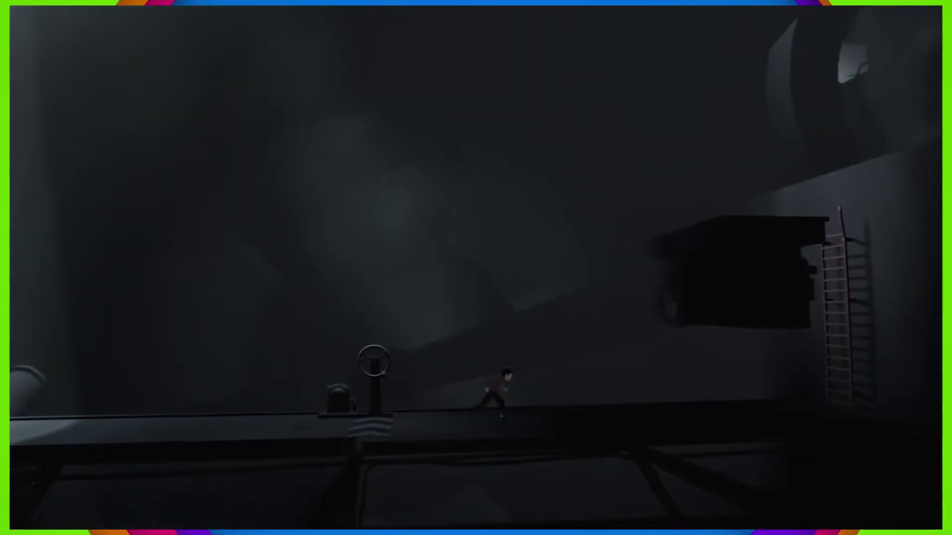
key("Right")
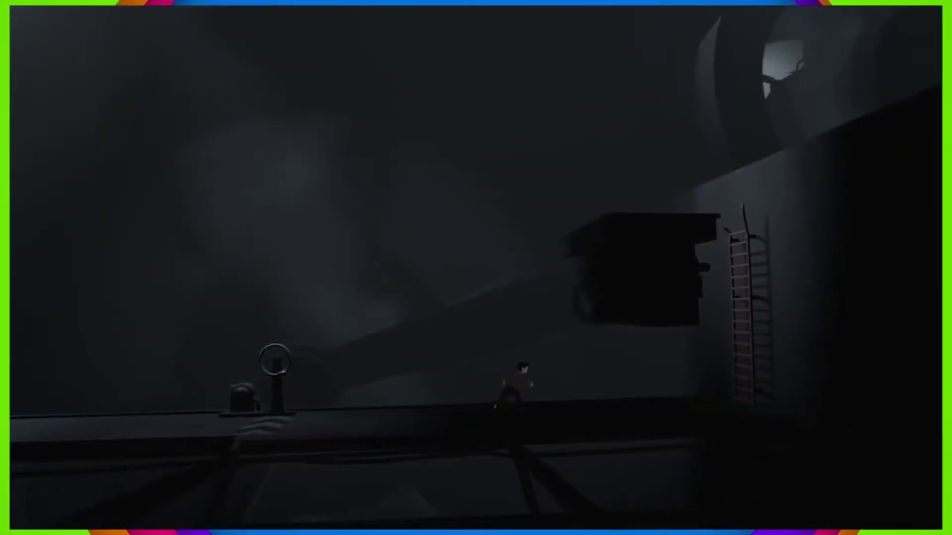
key("Right")
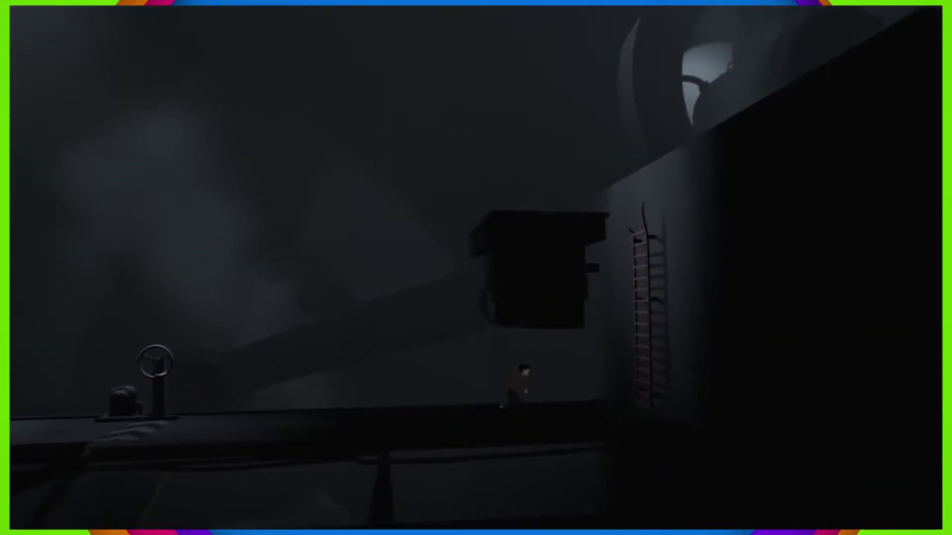